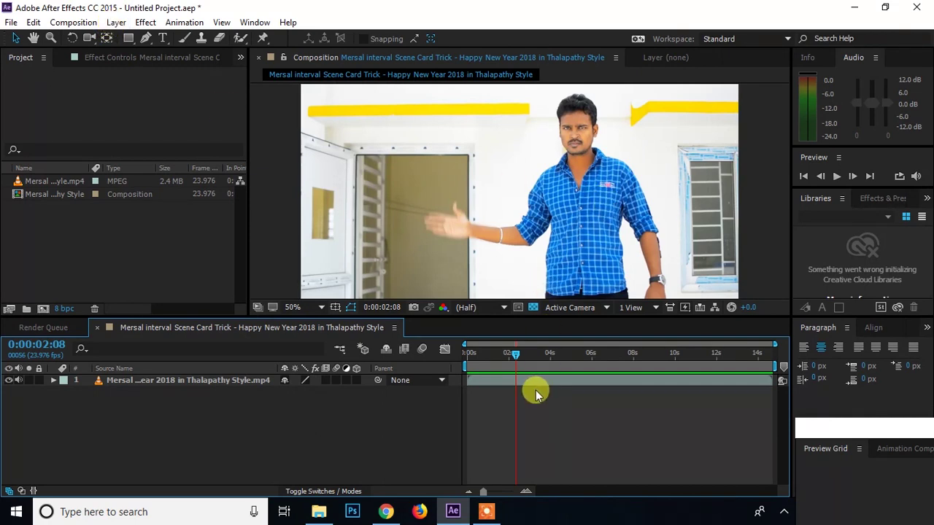
Move the current time to 0:00:02:10 and preview the composition up to 0:00:07:16
{"action": "left_click", "coordinate": [510, 356]}
{"action": "left_click", "coordinate": [519, 354]}
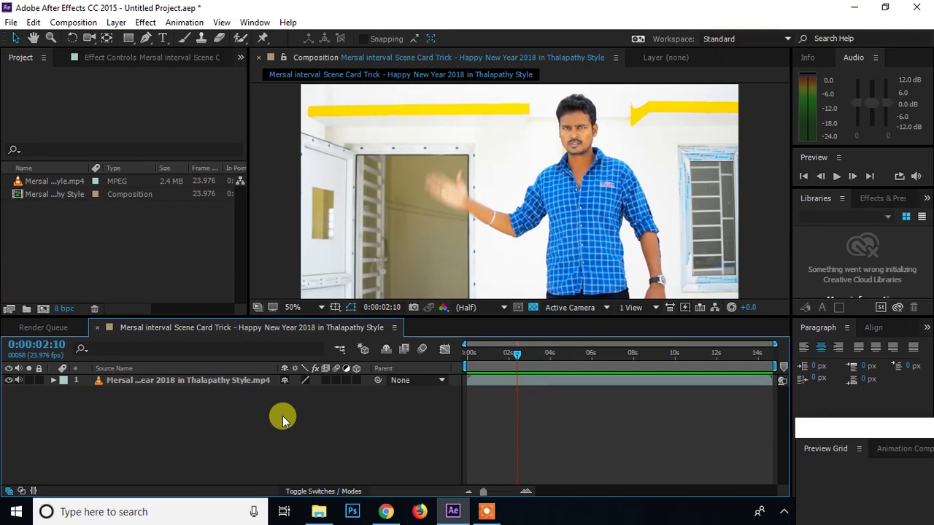
{"action": "key", "text": "space"}
{"action": "key", "text": "space"}
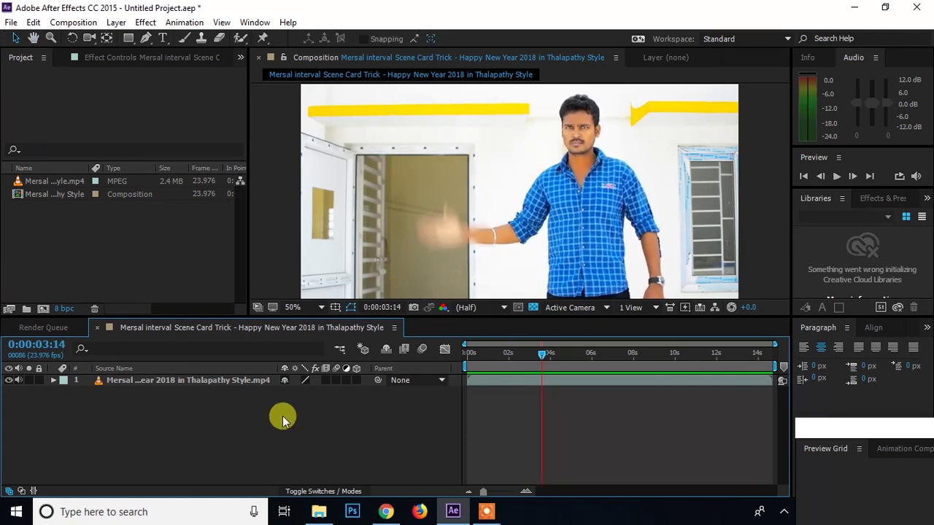
{"action": "key", "text": "space"}
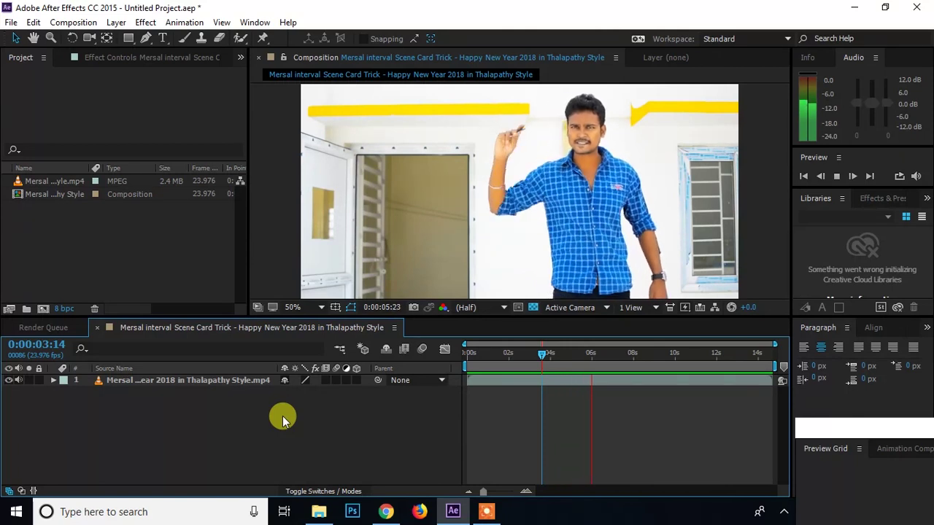
{"action": "key", "text": "space"}
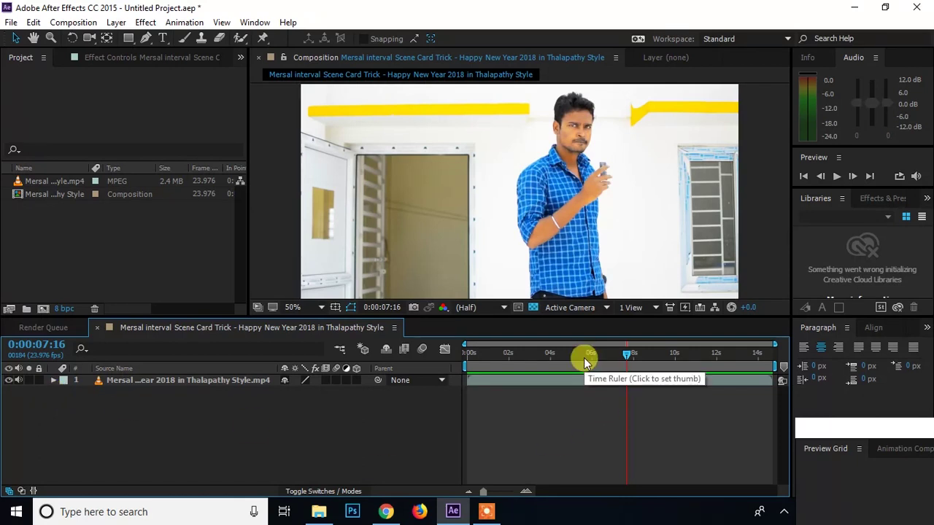
Scrub back to 0:00:02:01, preview from there, then preview again from the start
{"action": "left_click", "coordinate": [573, 357]}
{"action": "left_click_drag", "start_coordinate": [574, 357], "coordinate": [510, 355]}
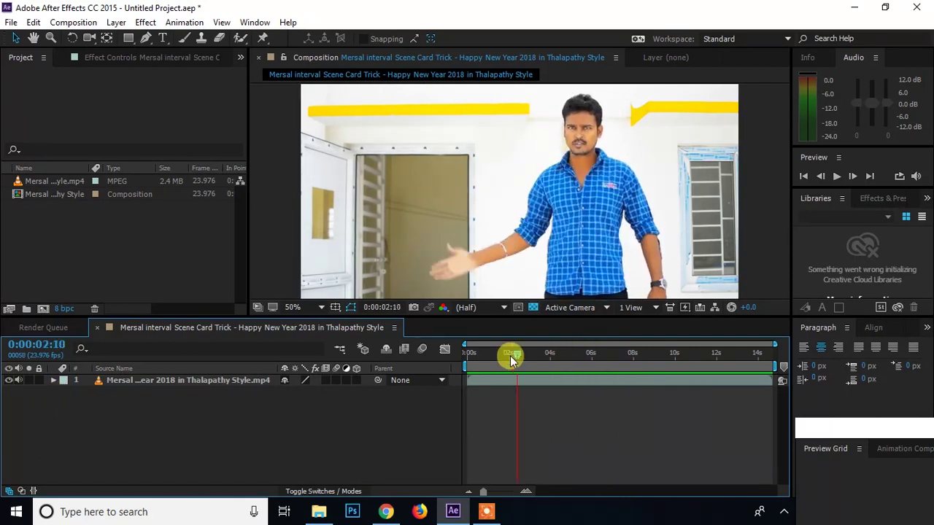
{"action": "left_click", "coordinate": [837, 180]}
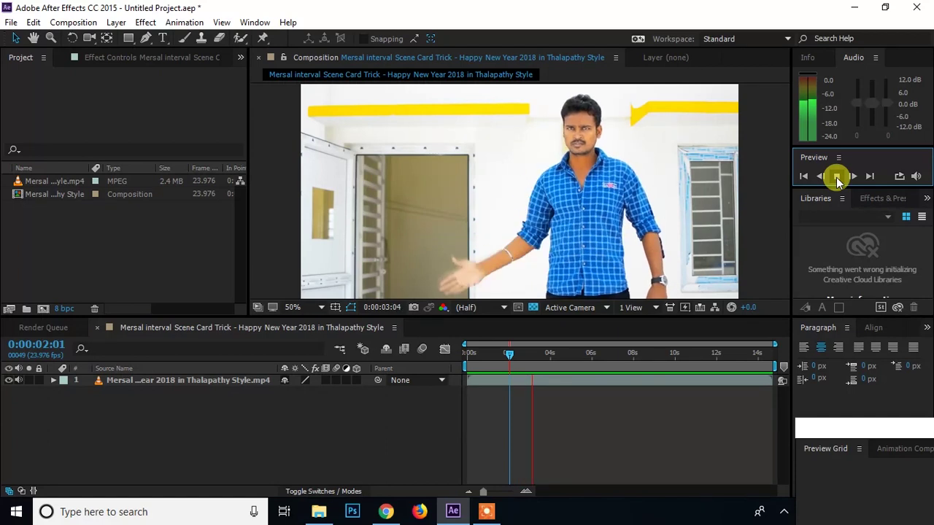
{"action": "left_click", "coordinate": [837, 180]}
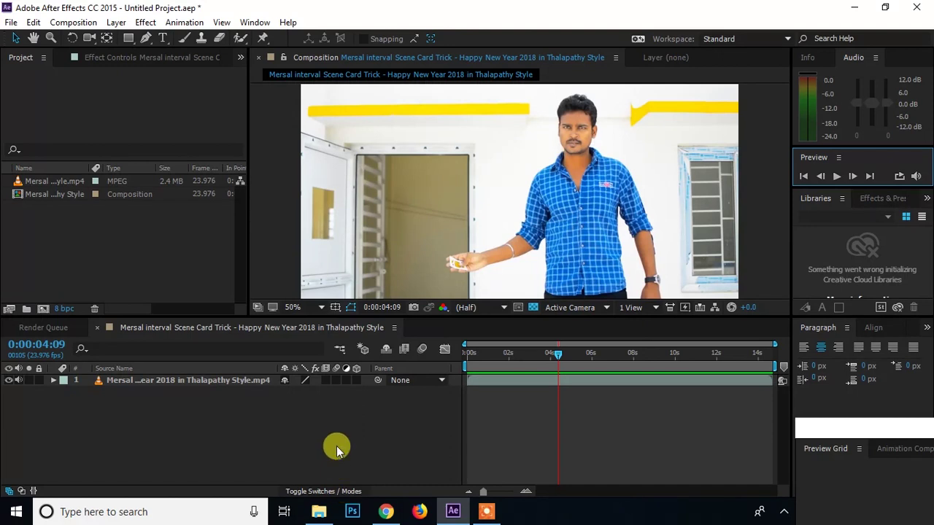
{"action": "key", "text": "space"}
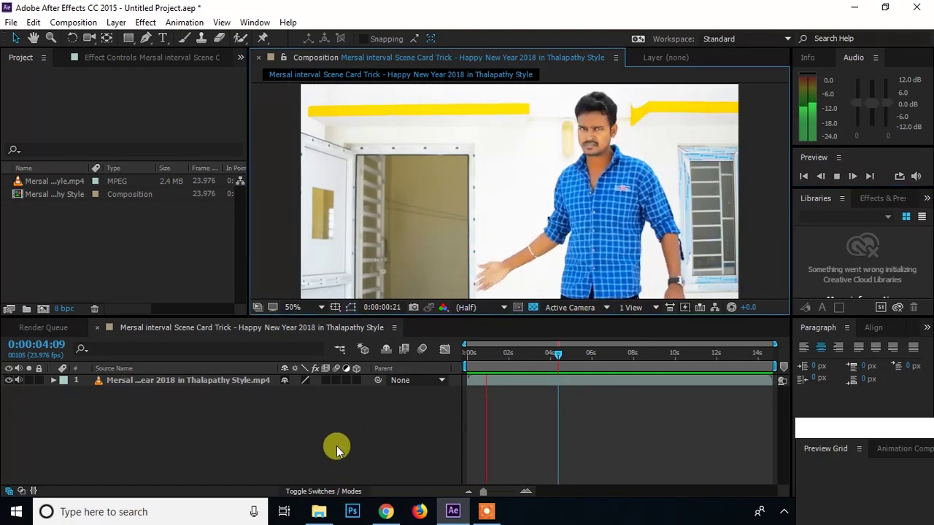
{"action": "key", "text": "space"}
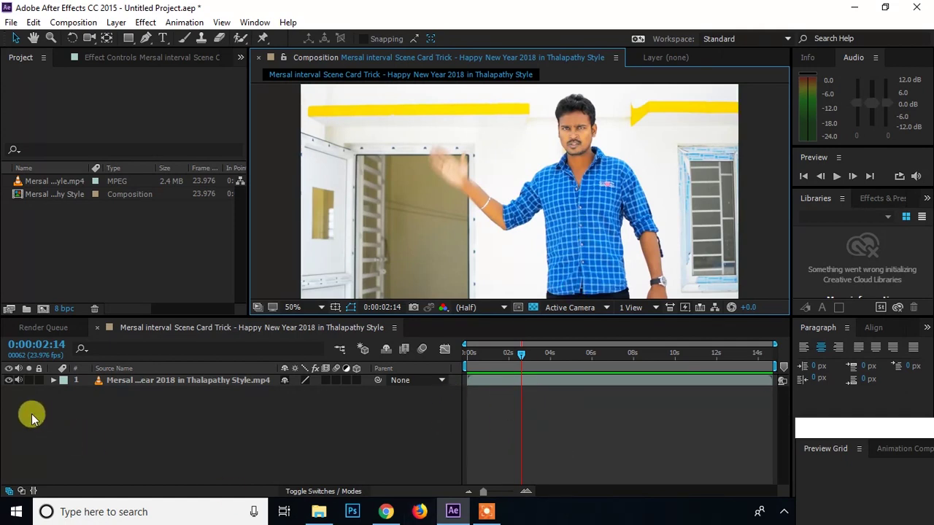
Turn off the Mersal clip layer's audio switch and preview to confirm it plays silently
{"action": "left_click", "coordinate": [146, 384]}
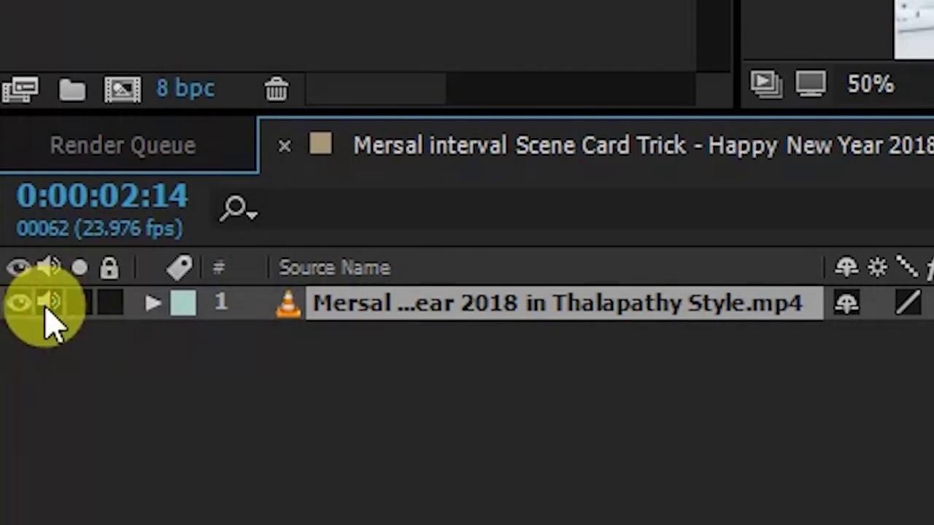
{"action": "left_click", "coordinate": [48, 304]}
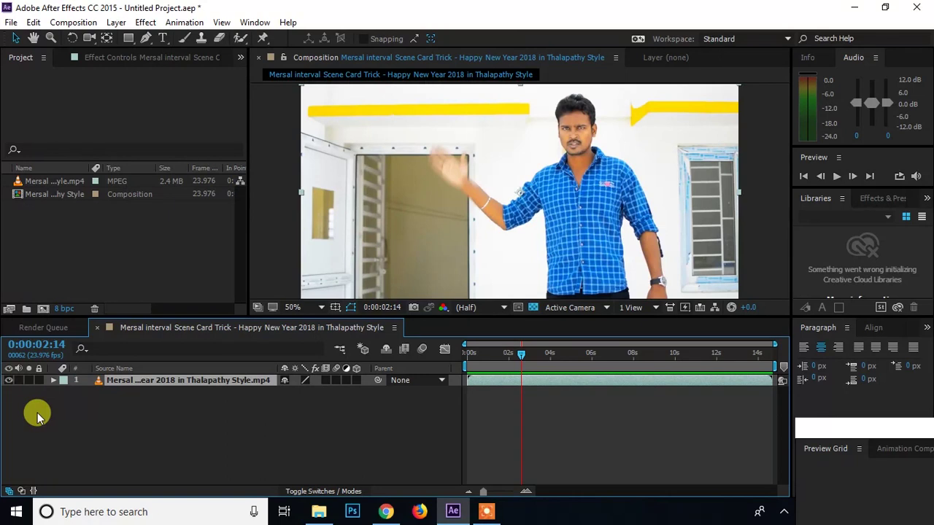
{"action": "key", "text": "space"}
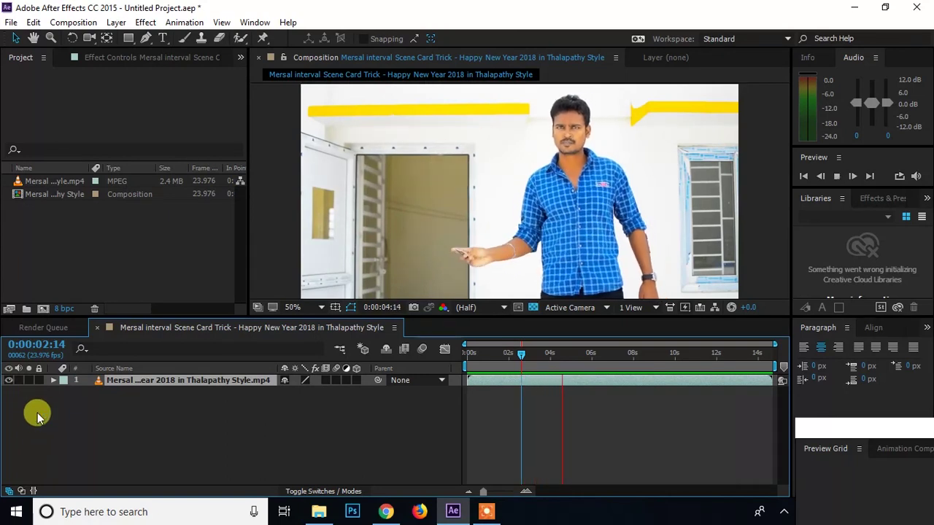
{"action": "key", "text": "space"}
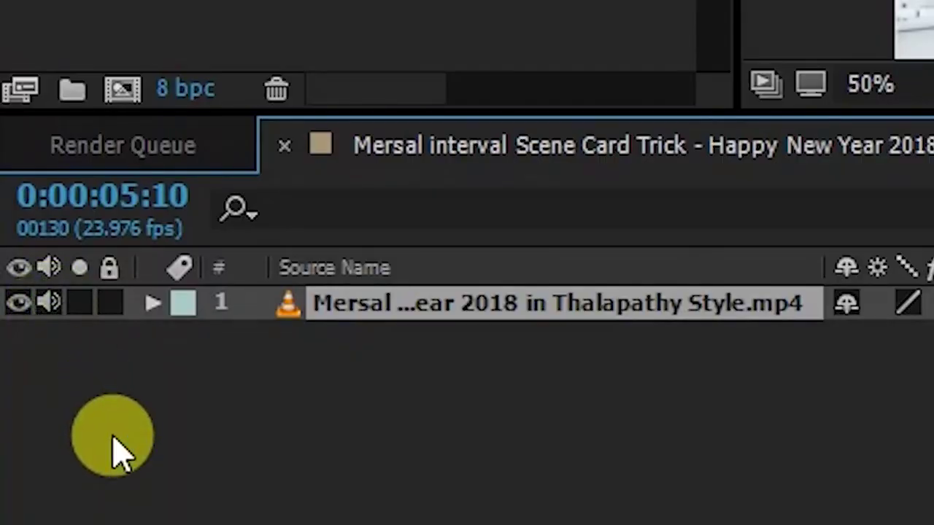
{"action": "key", "text": "space"}
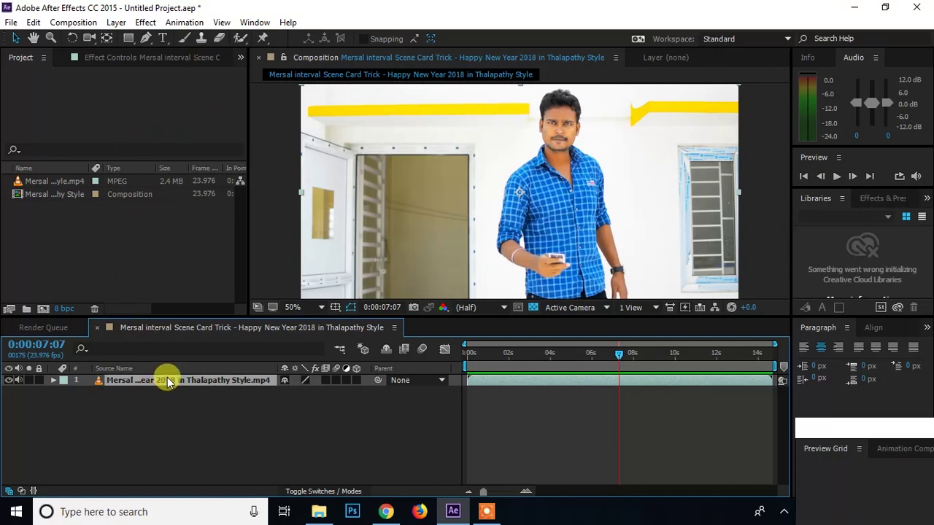
Add the Mersal composition to the Render Queue from the Composition menu
{"action": "left_click", "coordinate": [77, 27]}
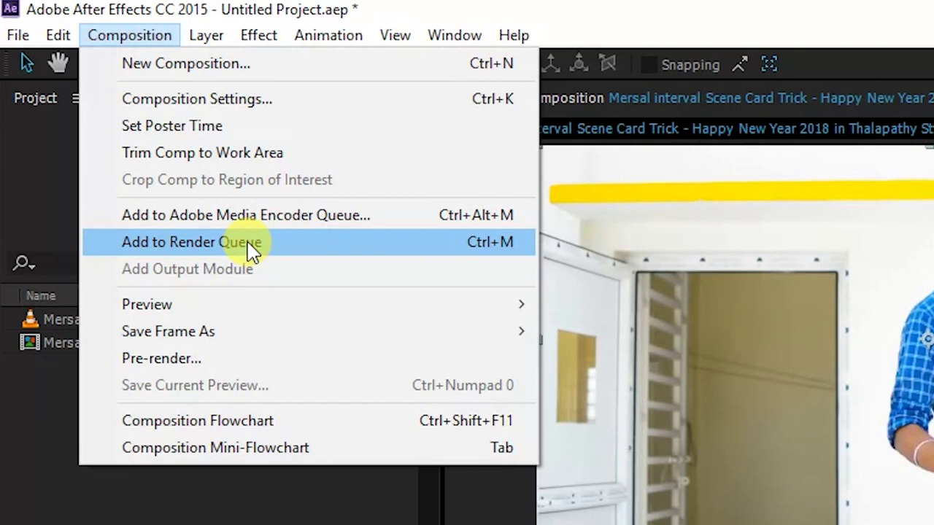
{"action": "left_click", "coordinate": [250, 248]}
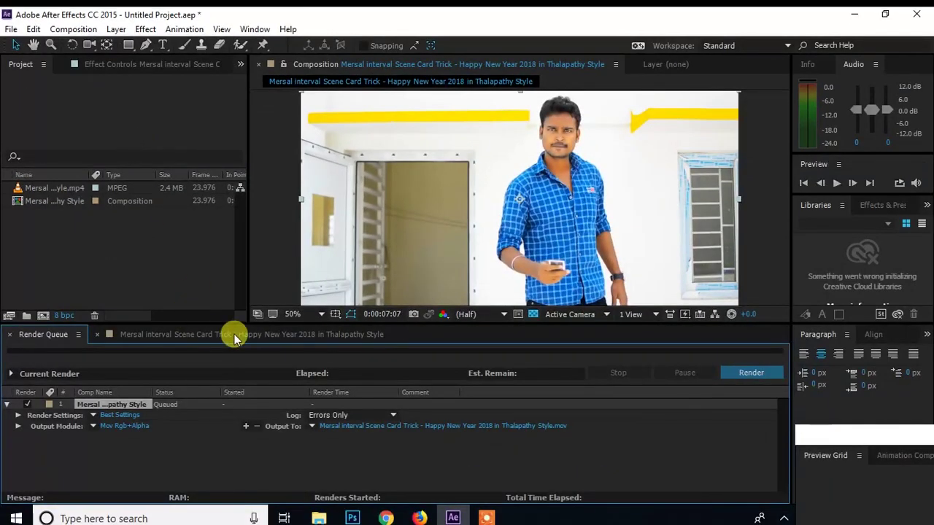
Set the queued render's Output Module format to QuickTime, keeping RGB + Alpha channels
{"action": "left_click", "coordinate": [126, 427]}
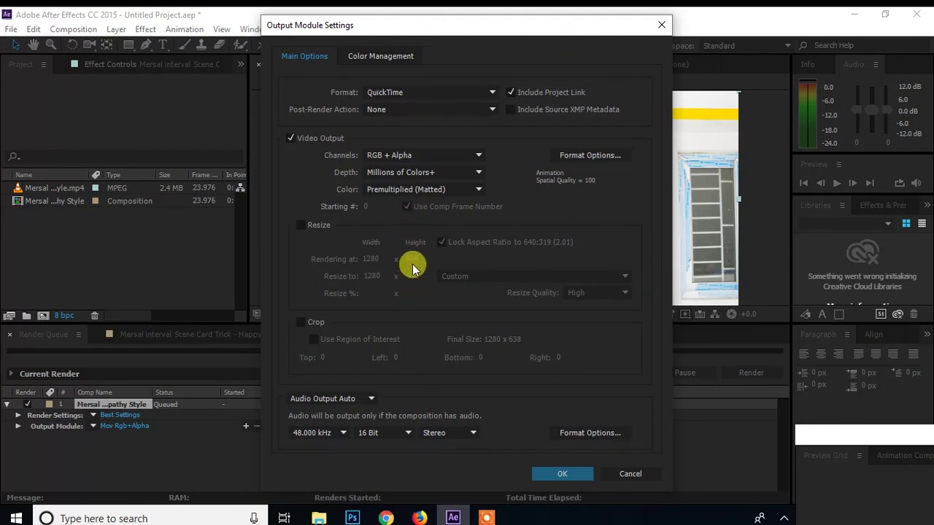
{"action": "left_click", "coordinate": [405, 95]}
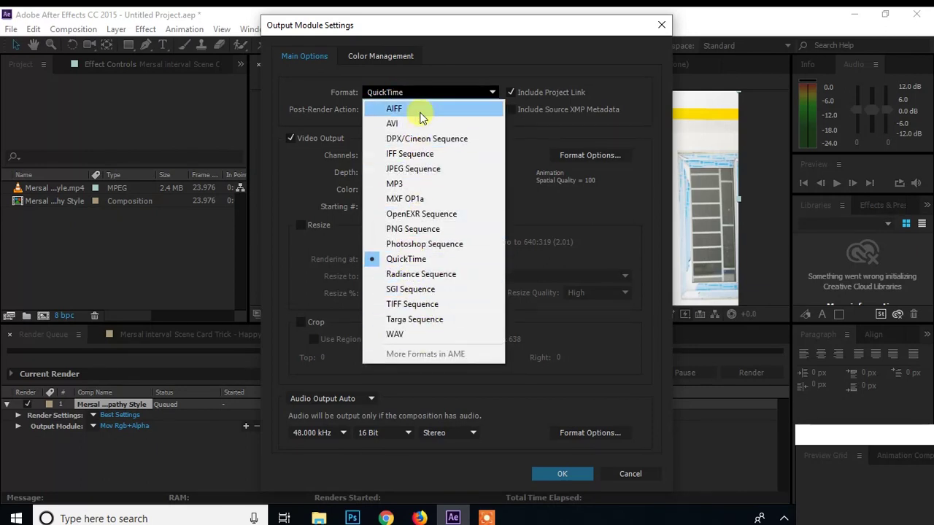
{"action": "left_click", "coordinate": [418, 261]}
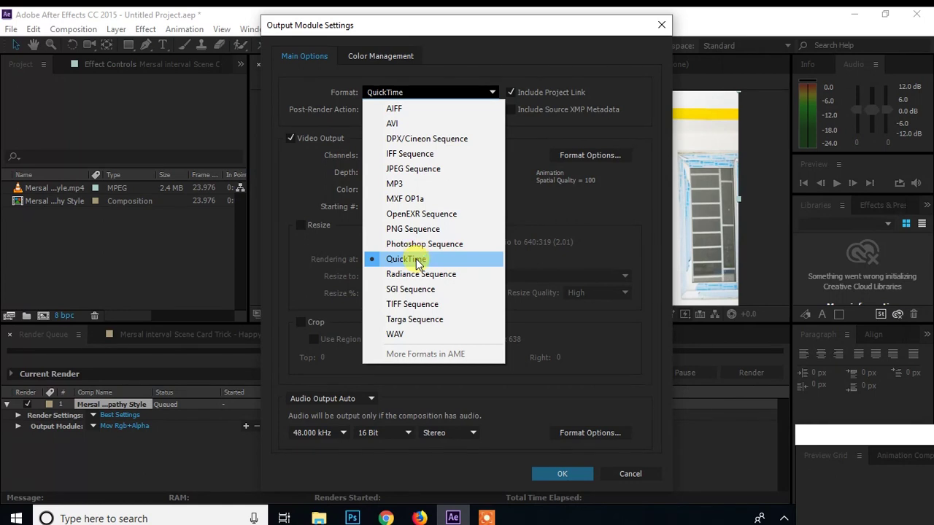
{"action": "left_click", "coordinate": [417, 262]}
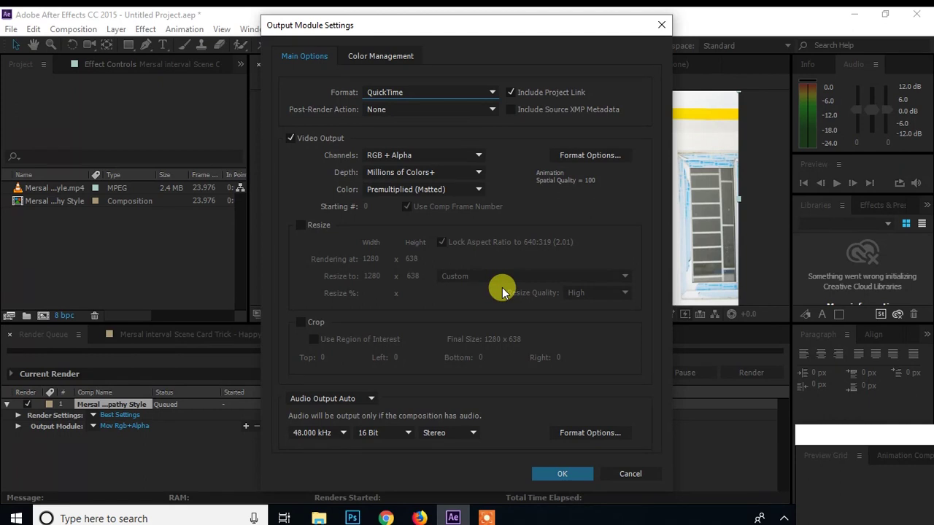
{"action": "left_click", "coordinate": [371, 162]}
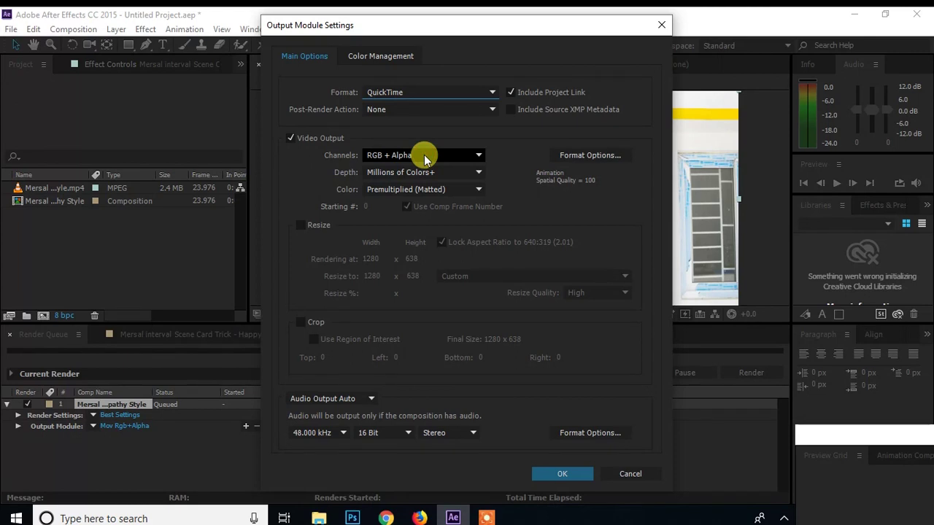
Leave Audio Output on Auto and apply the QuickTime output module settings
{"action": "left_click", "coordinate": [424, 156]}
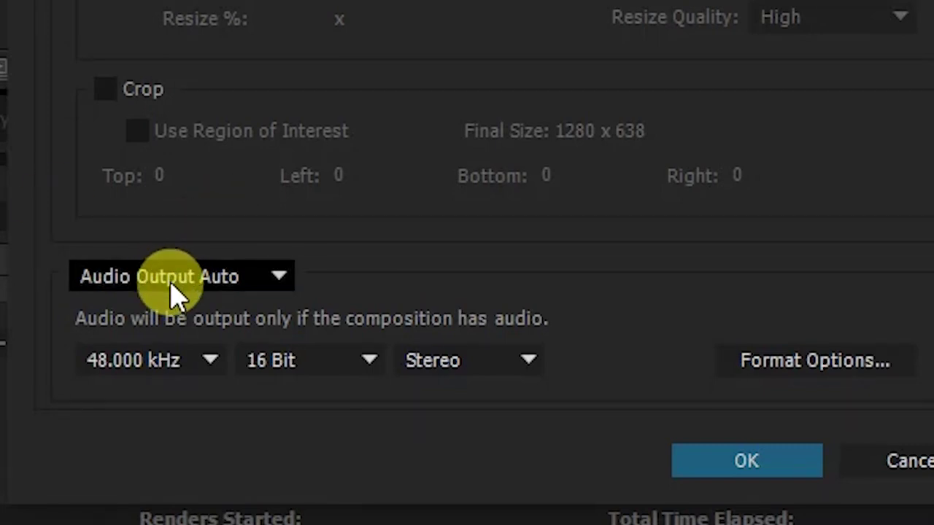
{"action": "left_click", "coordinate": [172, 283]}
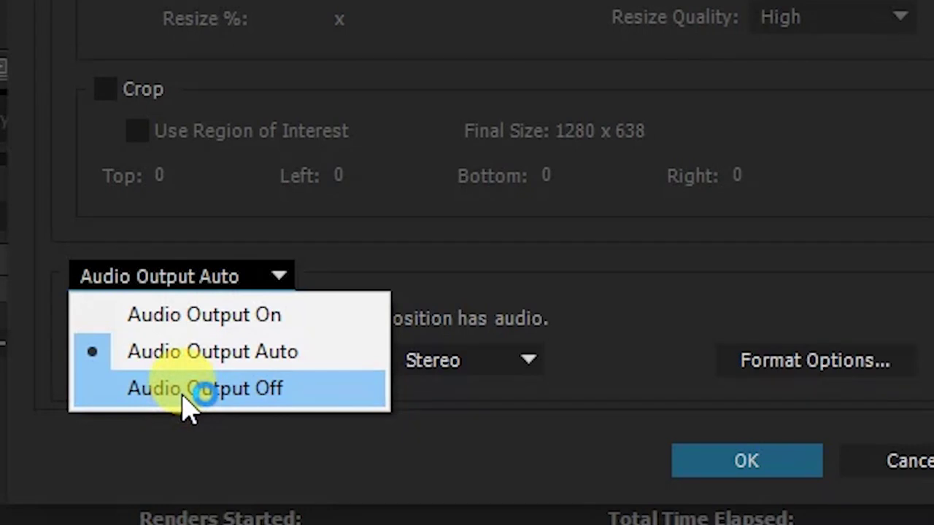
{"action": "left_click", "coordinate": [198, 358]}
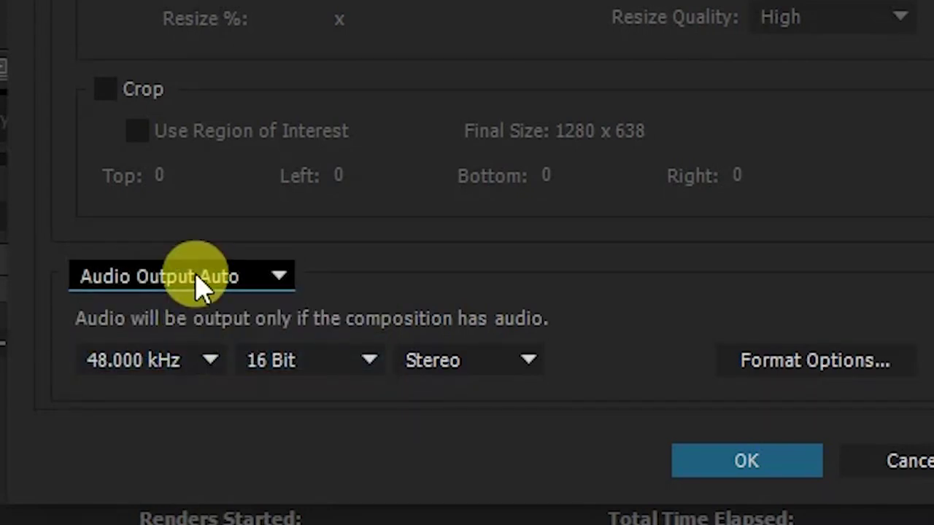
{"action": "left_click", "coordinate": [751, 471]}
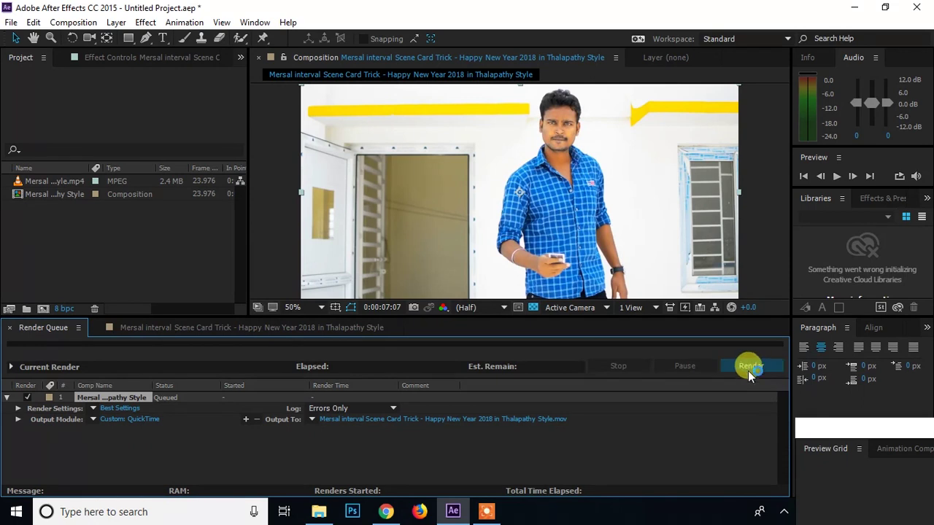
Save the render output as a .mov file on the Desktop and start rendering
{"action": "left_click", "coordinate": [391, 423]}
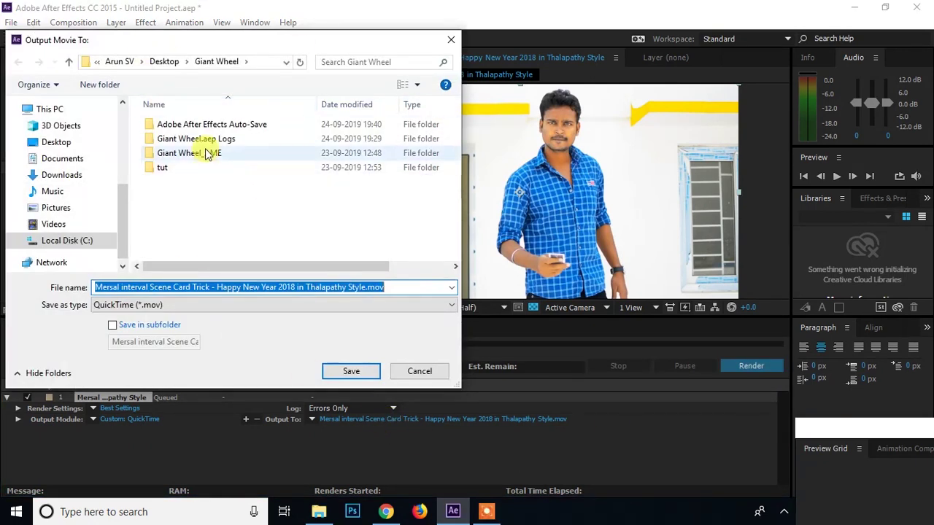
{"action": "left_click_drag", "start_coordinate": [194, 46], "coordinate": [280, 44]}
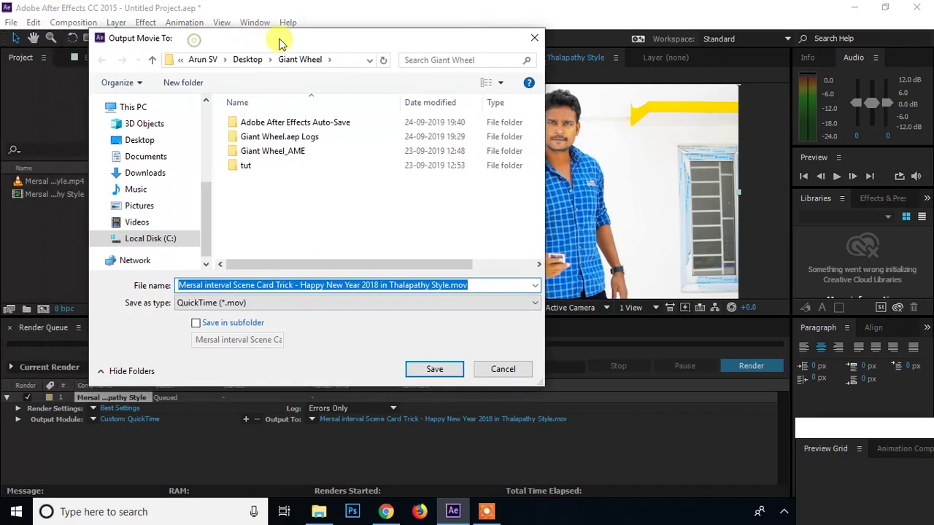
{"action": "left_click", "coordinate": [248, 61]}
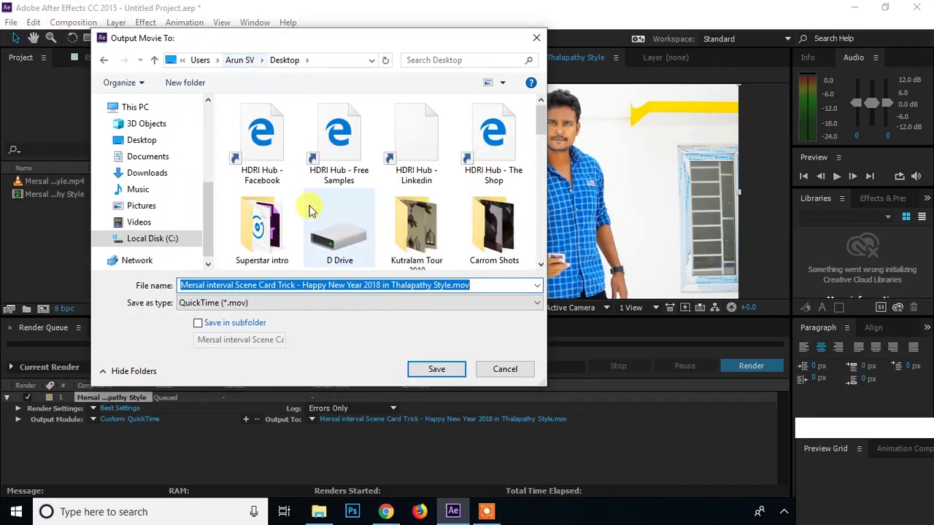
{"action": "left_click", "coordinate": [447, 374]}
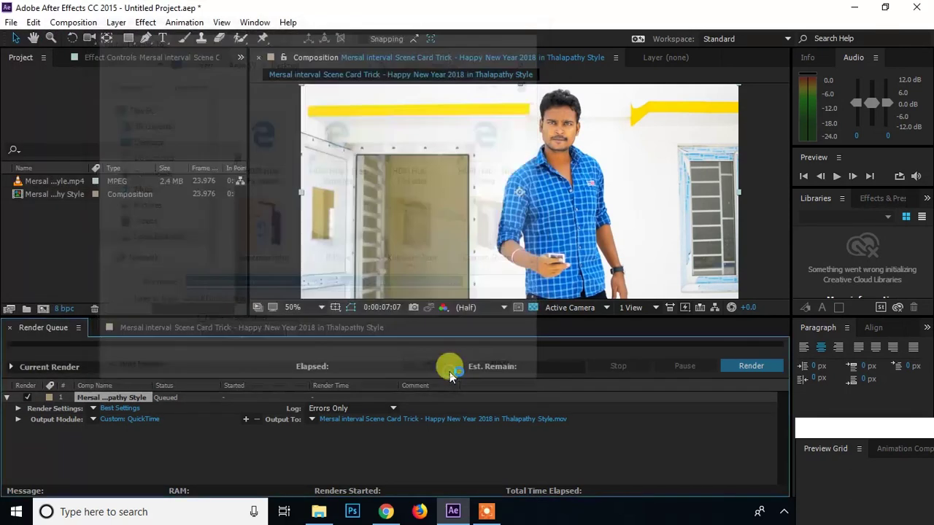
{"action": "left_click", "coordinate": [754, 371]}
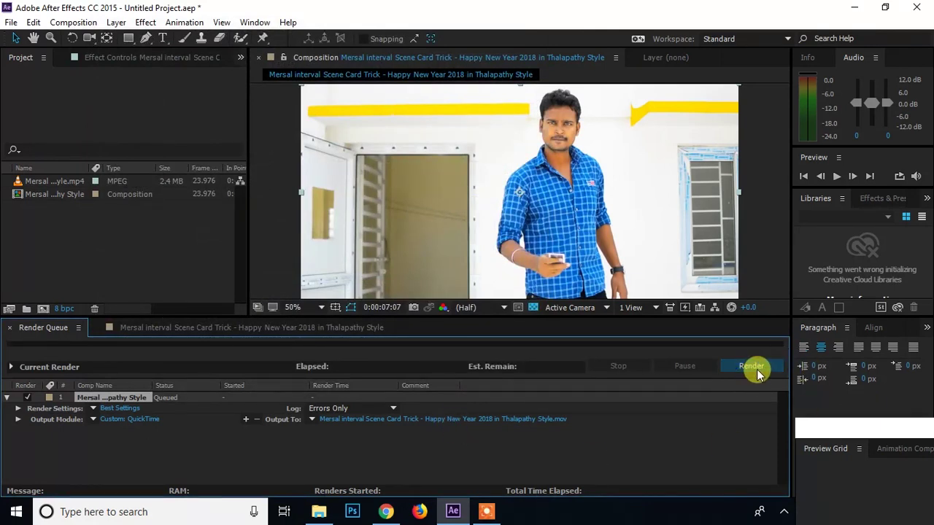